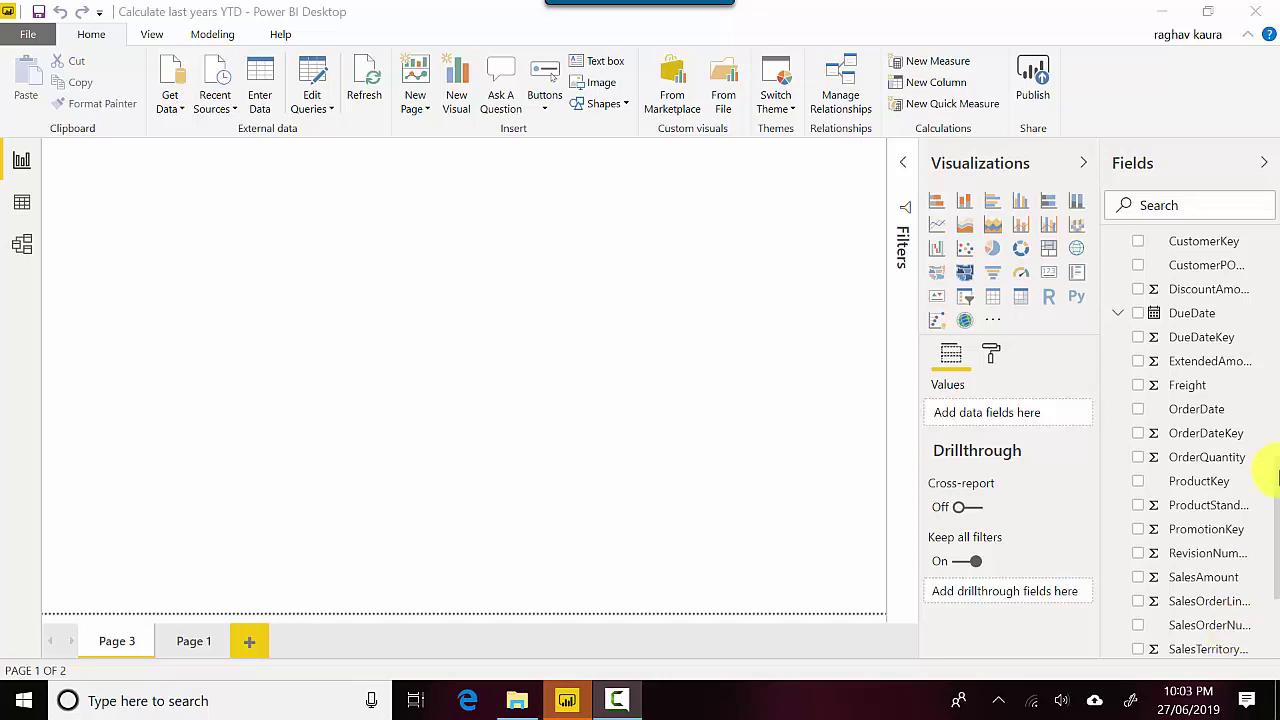
Inspect the SalesYTD measure's formula TOTALYTD(sum(FactInternetSales[SalesAmount]),DimDate[FullDateAlternateKey]).
scroll(1234, 334, "up", 5)
scroll(1251, 414, "down", 5)
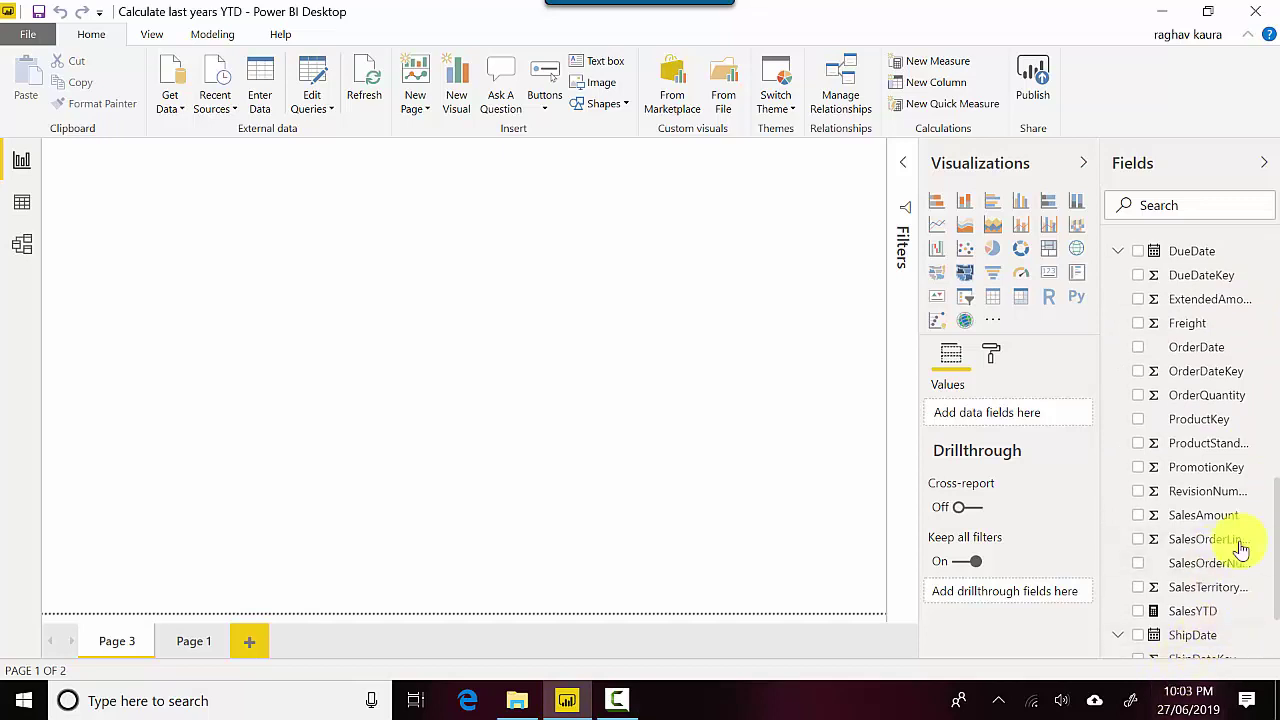
left_click(1185, 610)
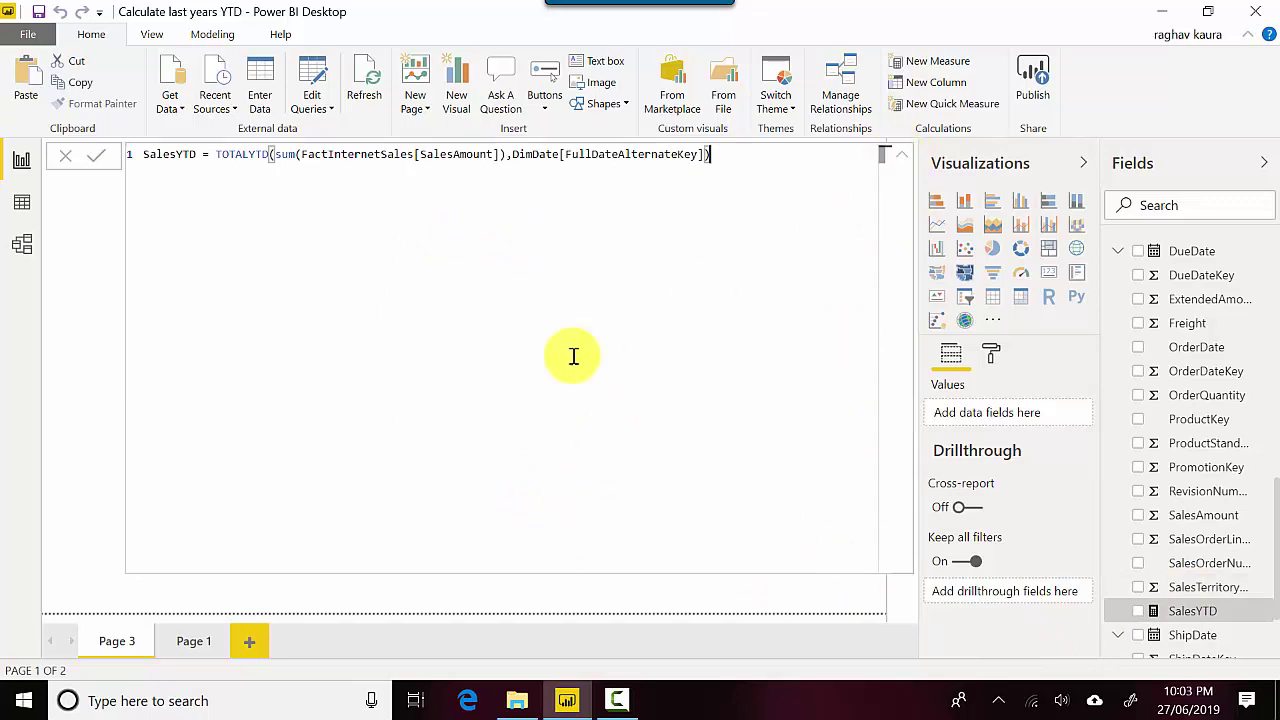
left_click(905, 161)
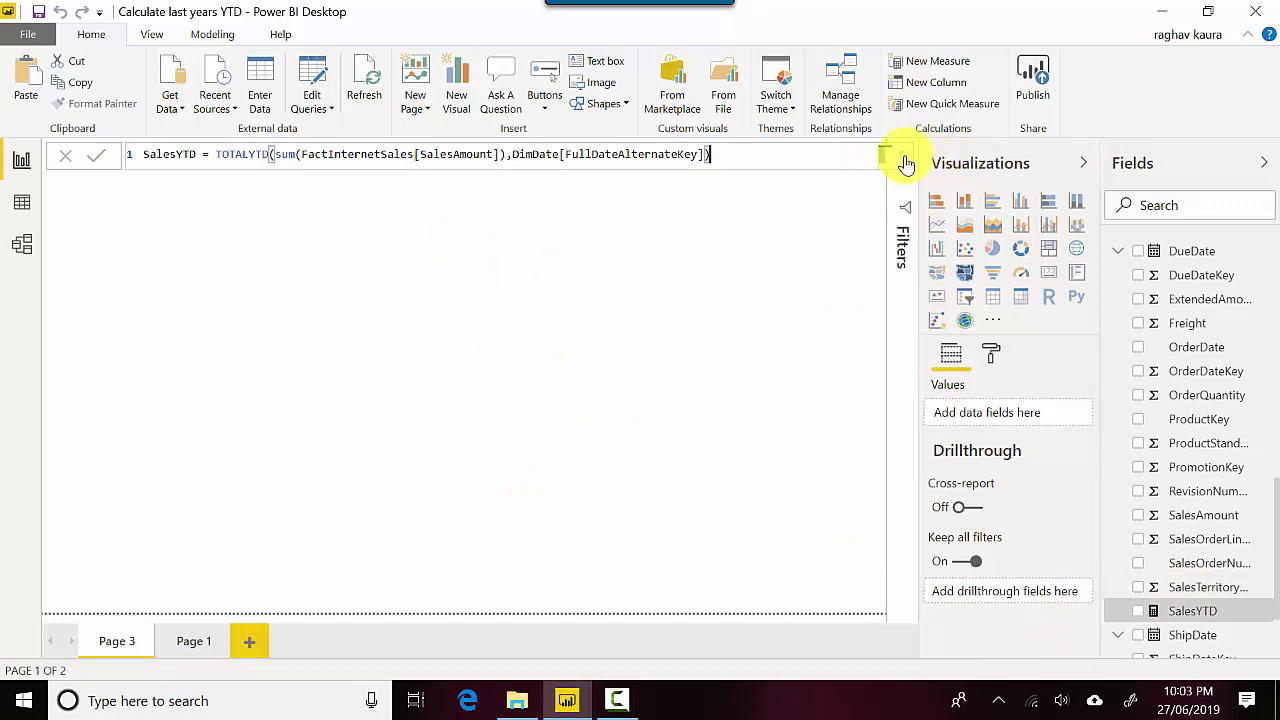
Add a matrix visual and enlarge it to fill most of the page.
left_click(1019, 298)
left_click_drag(233, 320, 755, 582)
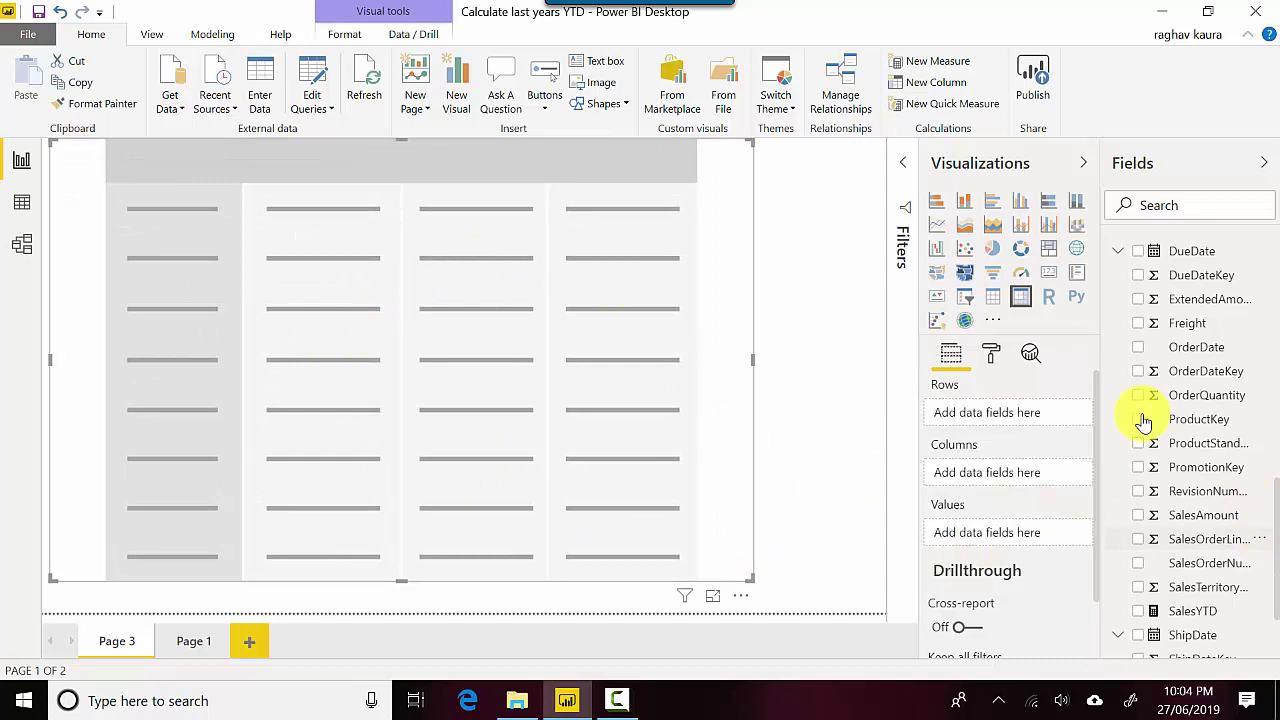
left_click_drag(1278, 510, 1266, 150)
Put CalendarYear in the matrix columns, EnglishMonthName in rows and SalesYTD as values.
left_click_drag(1220, 356, 1044, 481)
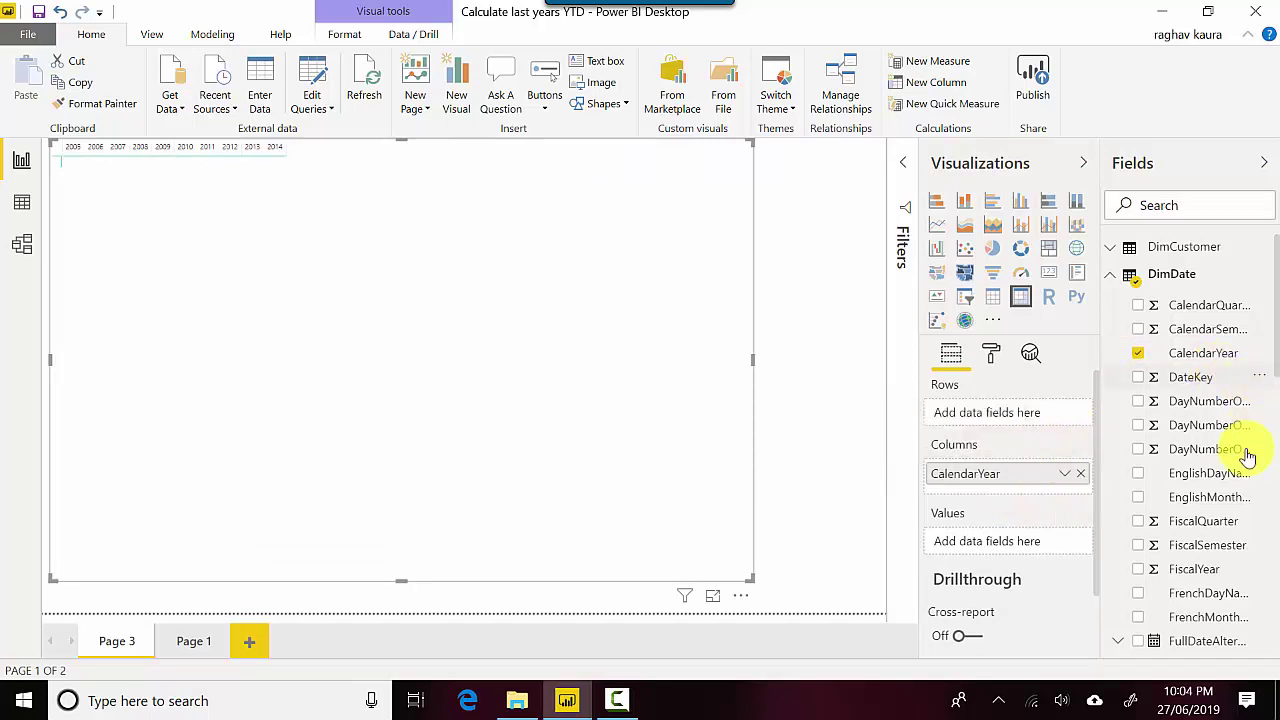
left_click_drag(1203, 503, 1008, 413)
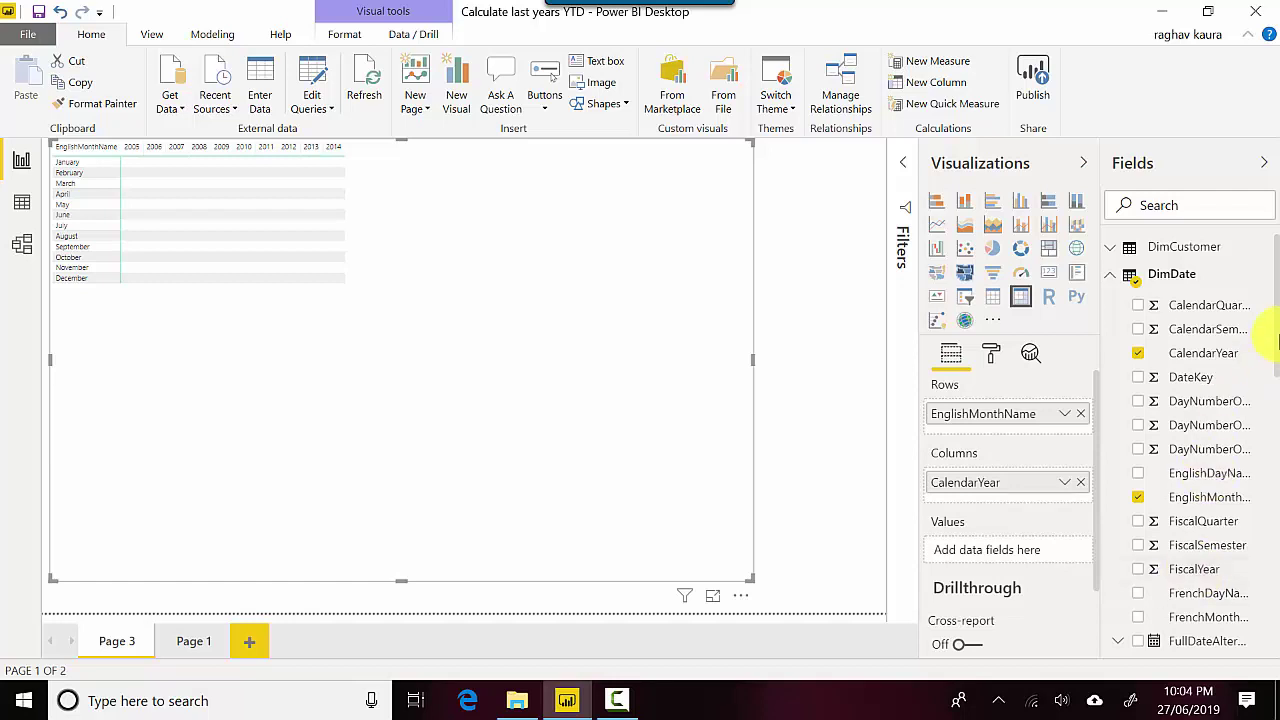
left_click(1113, 274)
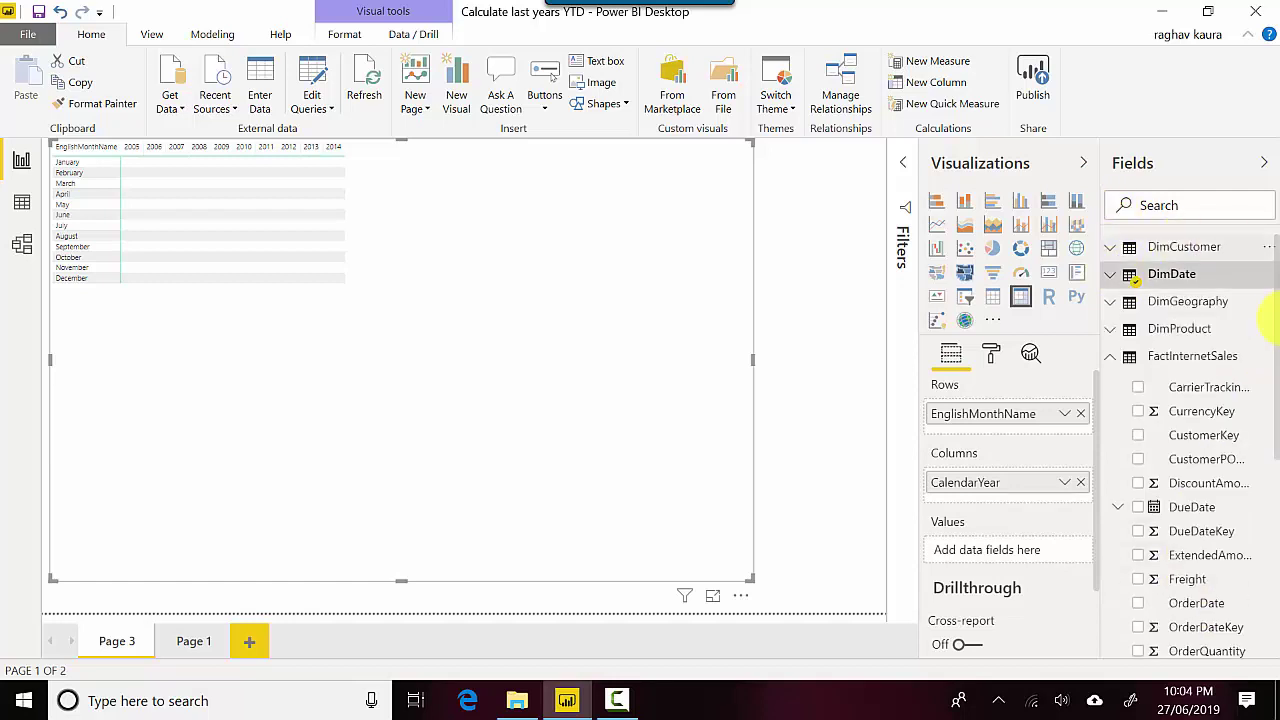
left_click_drag(1278, 410, 1277, 575)
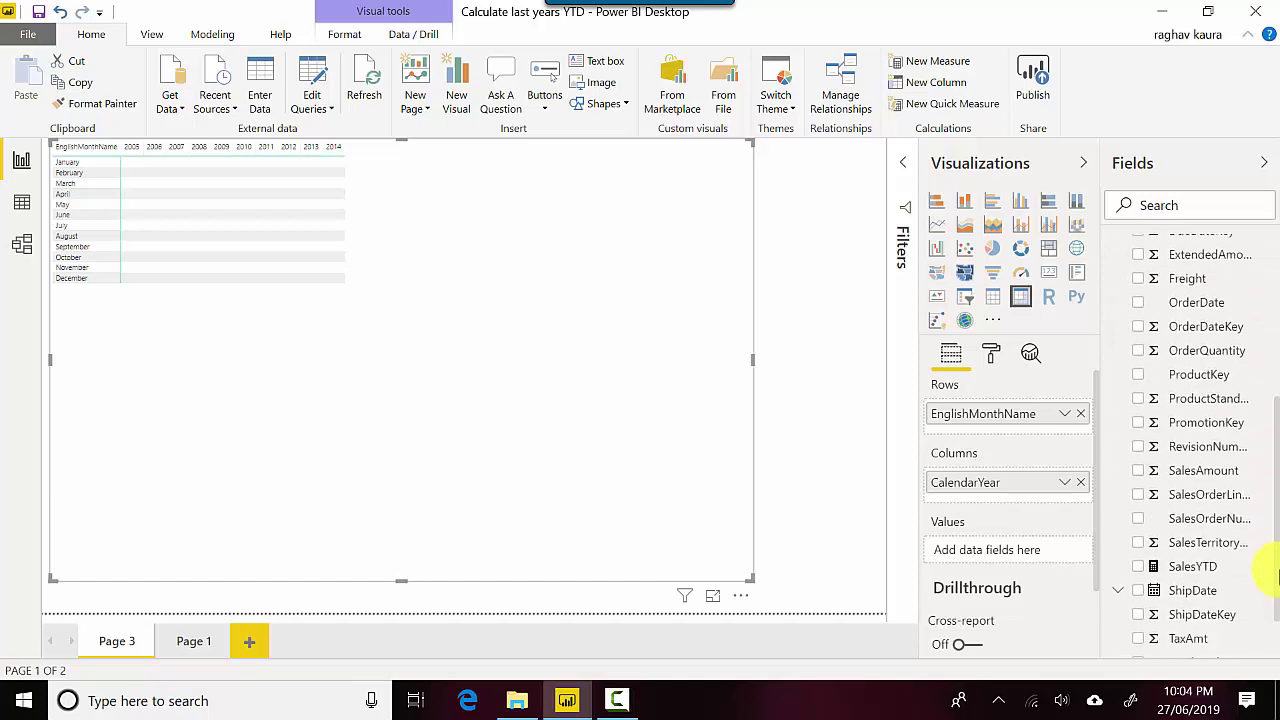
left_click(1140, 567)
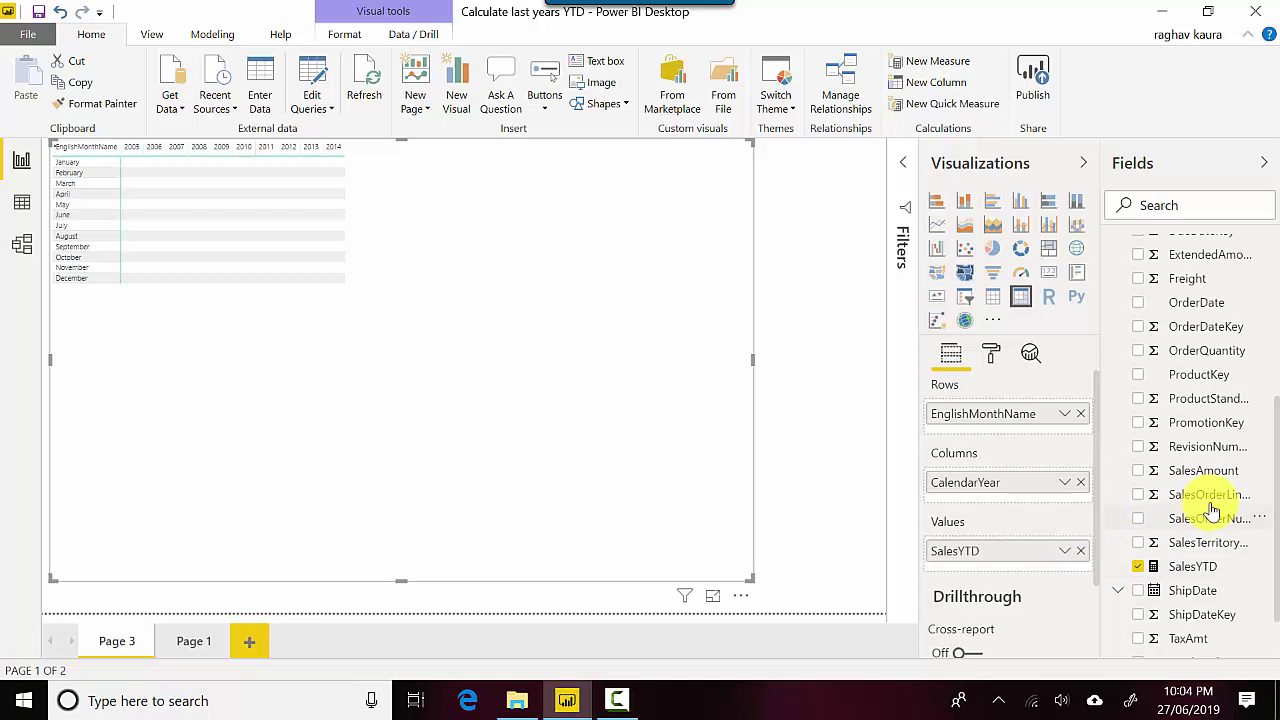
mouse_move(1278, 470)
left_mouse_down()
mouse_move(1278, 420)
mouse_move(1278, 454)
left_mouse_up()
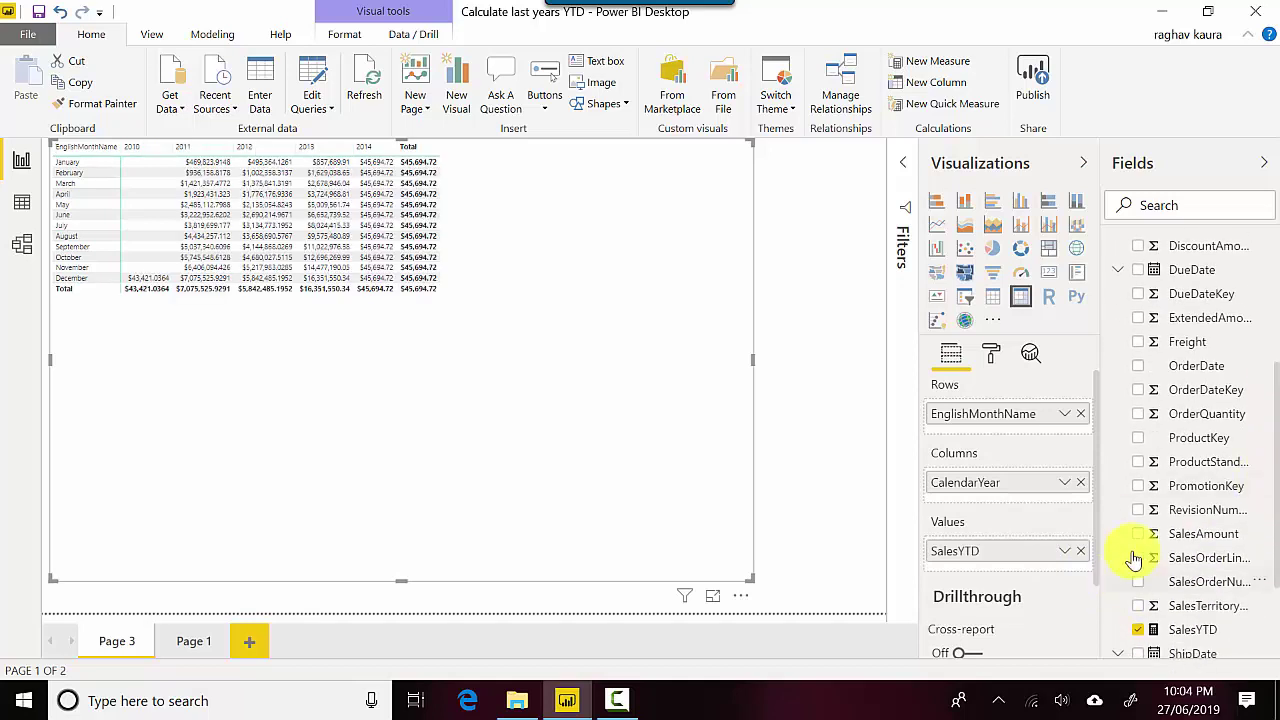
Add SalesAmount to the matrix values and view the matrix in focus mode.
left_click(1140, 535)
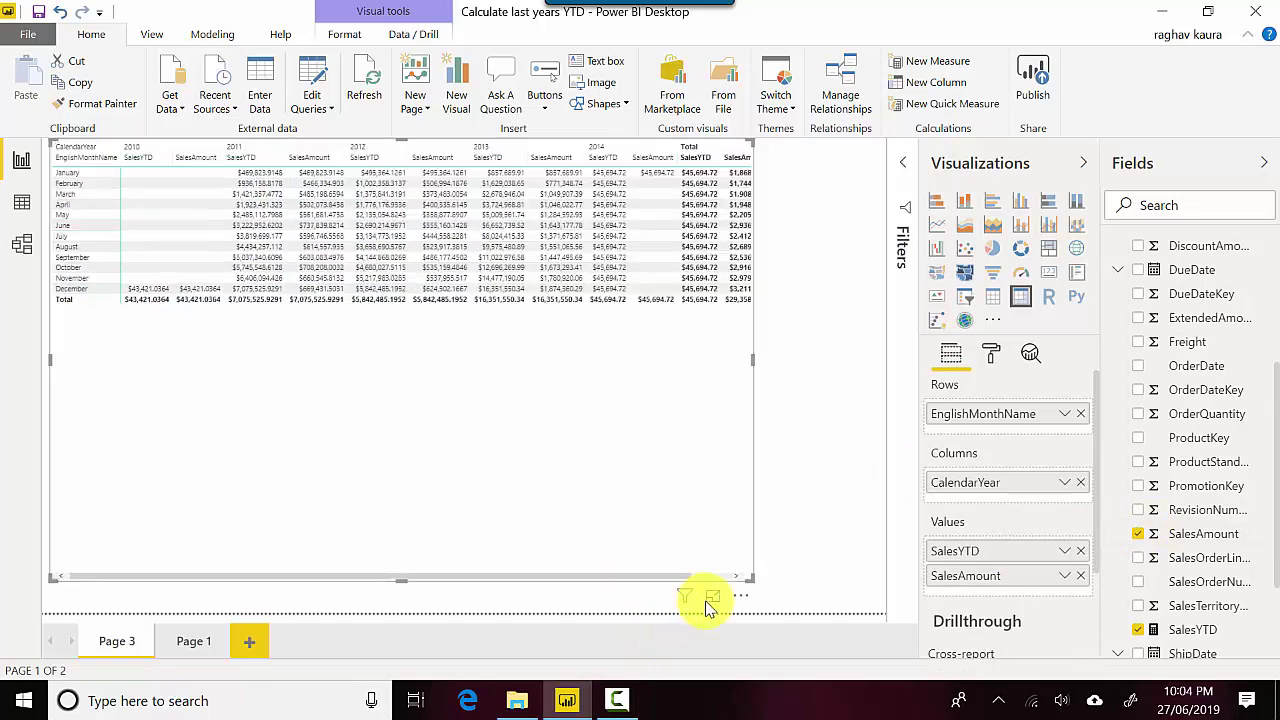
left_click(712, 598)
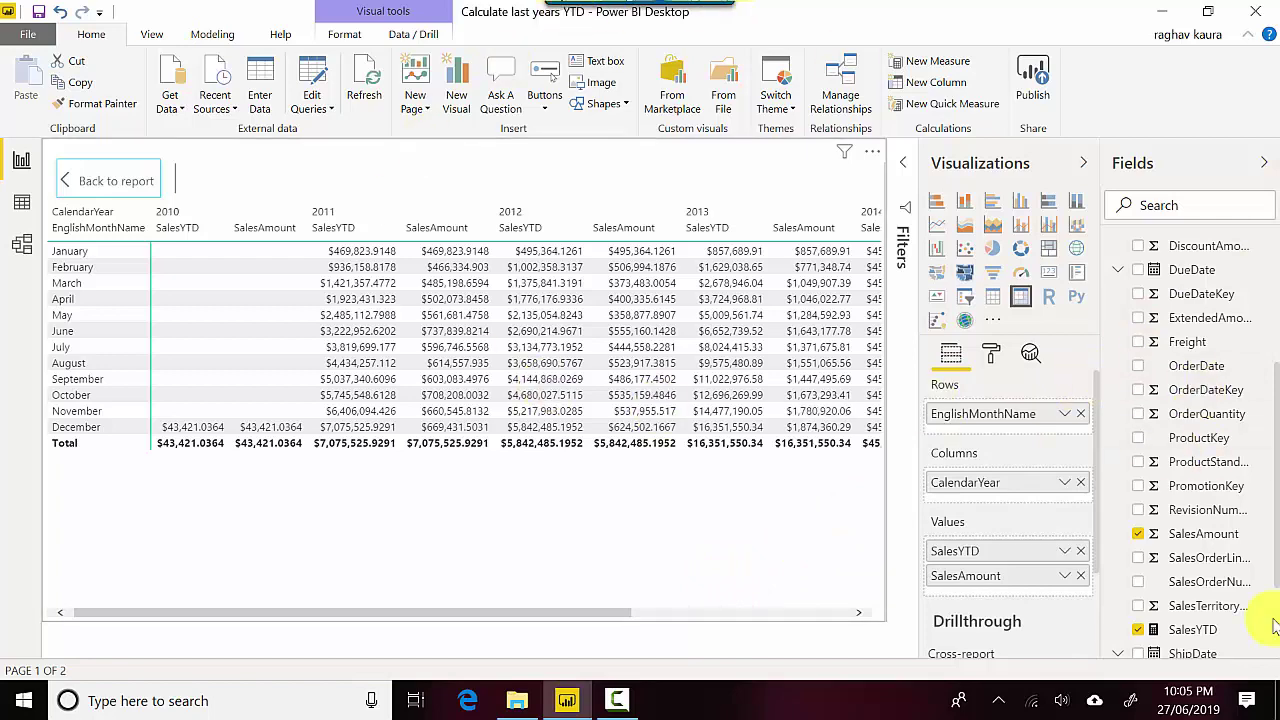
left_click_drag(1278, 515, 1254, 363)
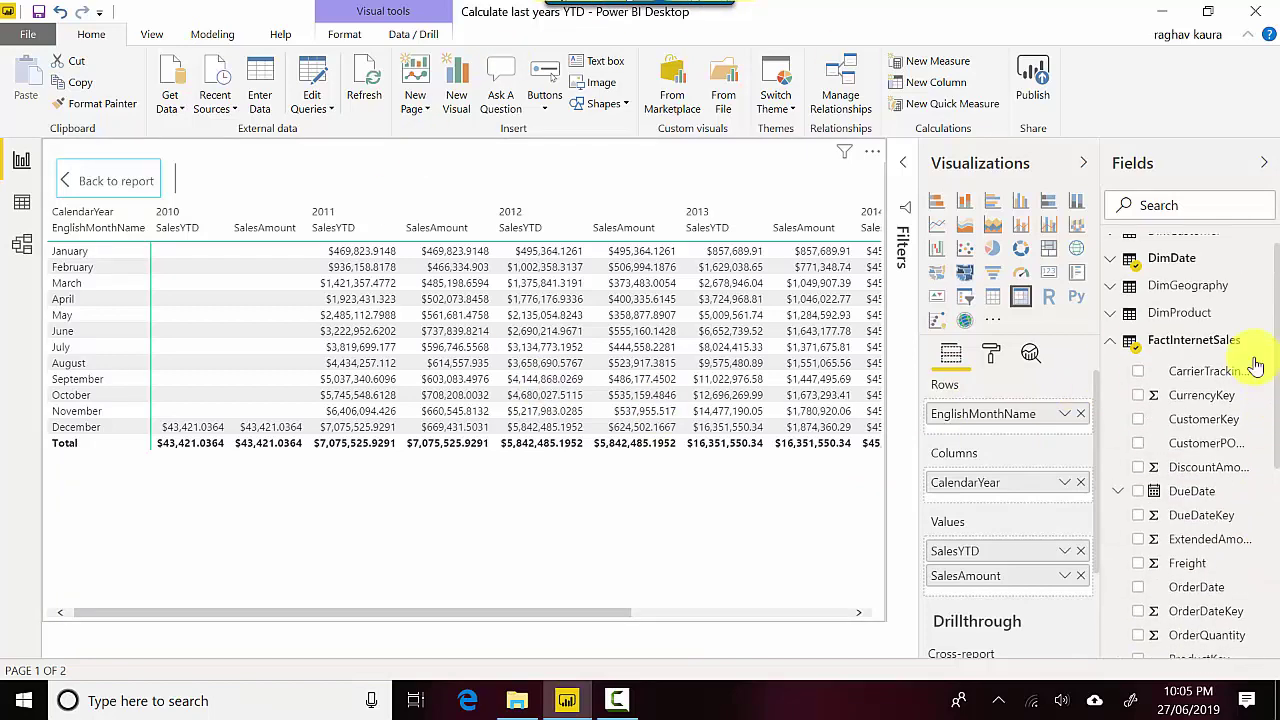
Create a FactInternetSales measure LastYearSalesYTD = CALCULATE(FactInternetSales[SalesYTD], ....
left_click(1267, 344)
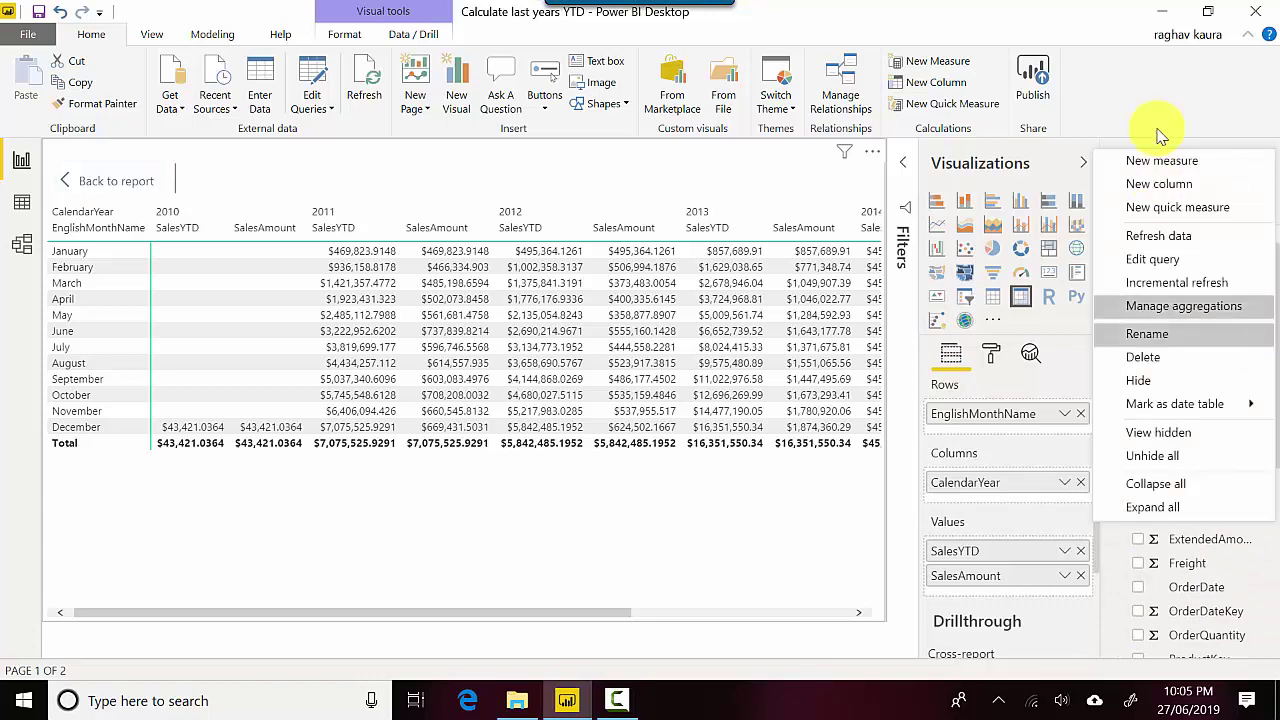
left_click(1155, 161)
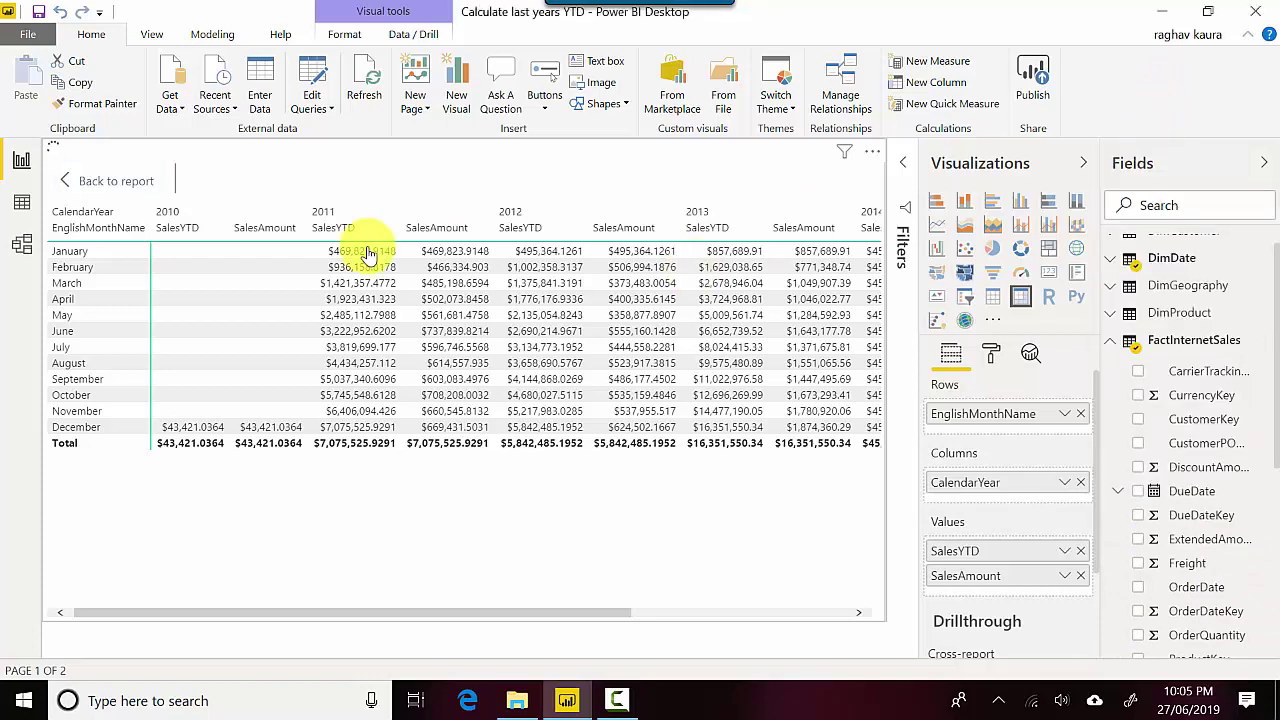
double_click(165, 154)
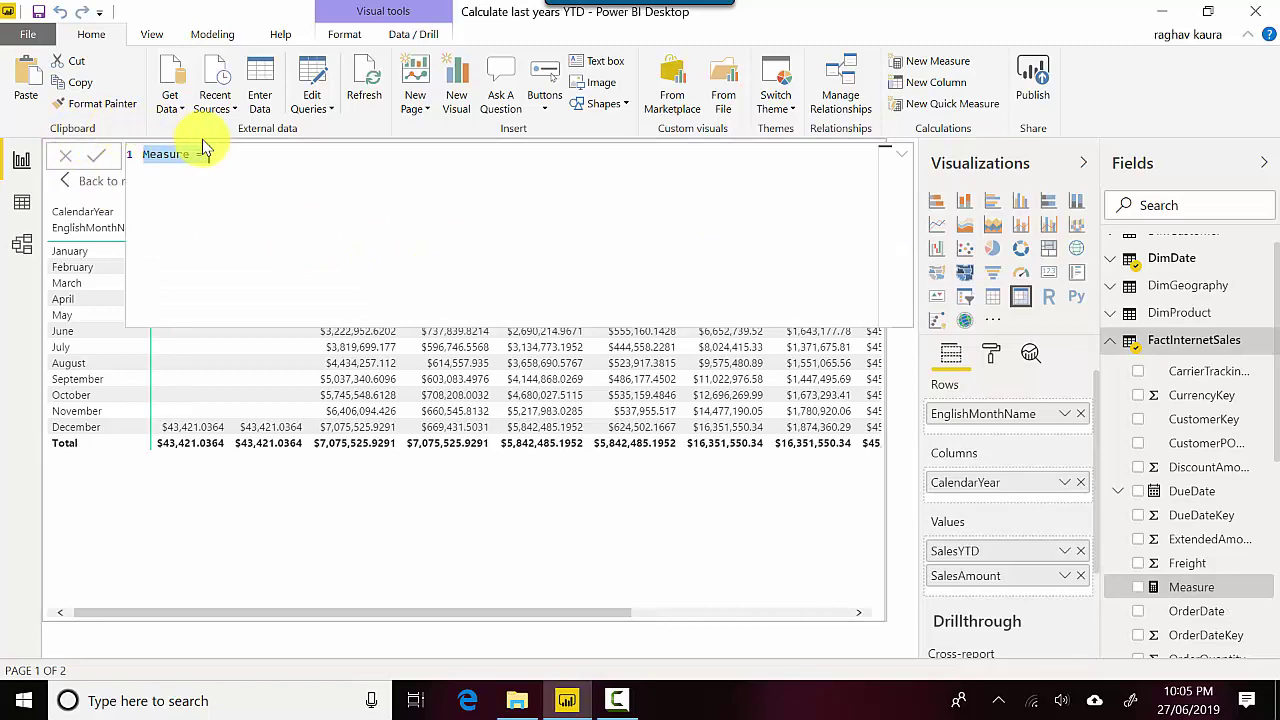
type("Las")
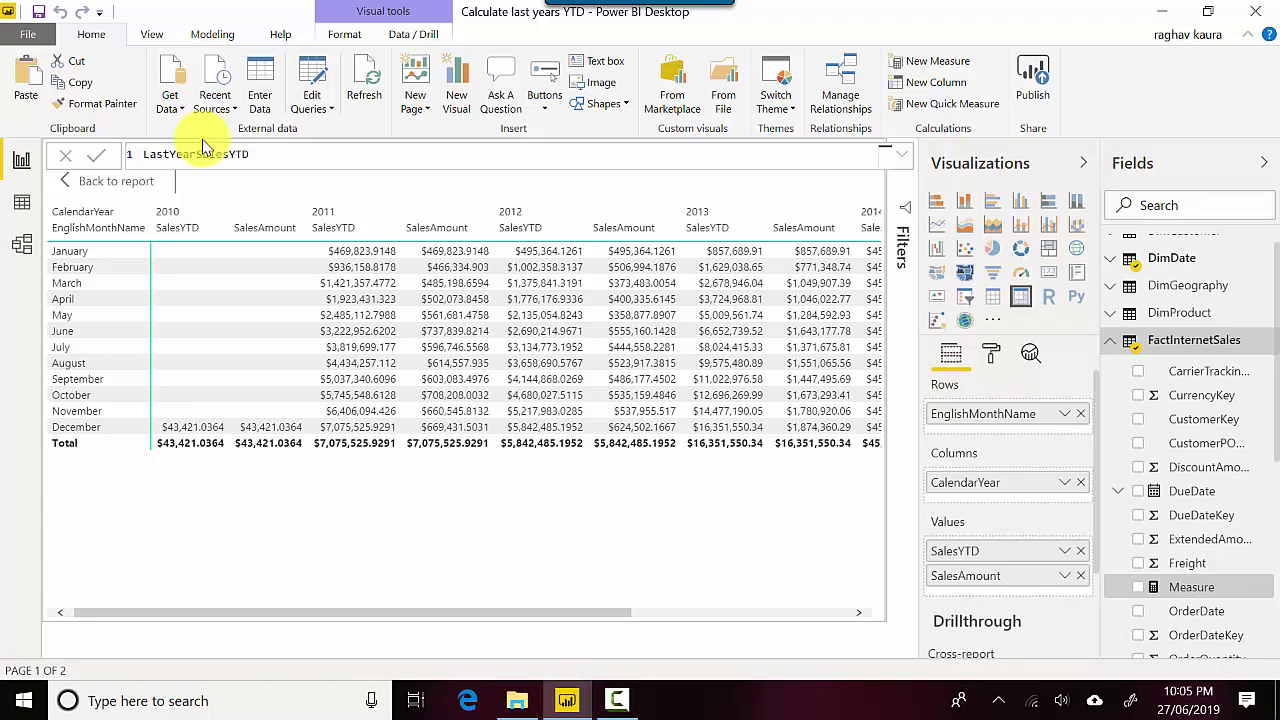
type("tYearSalesYTD=cal")
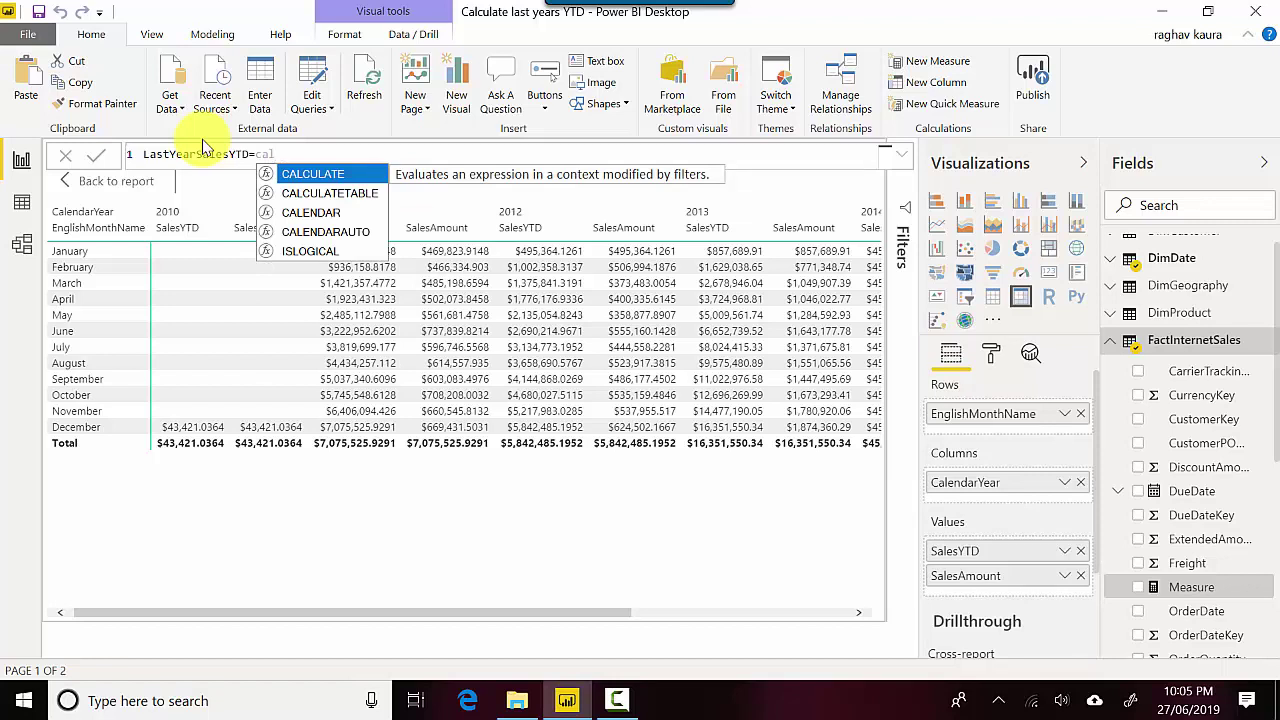
key("Tab")
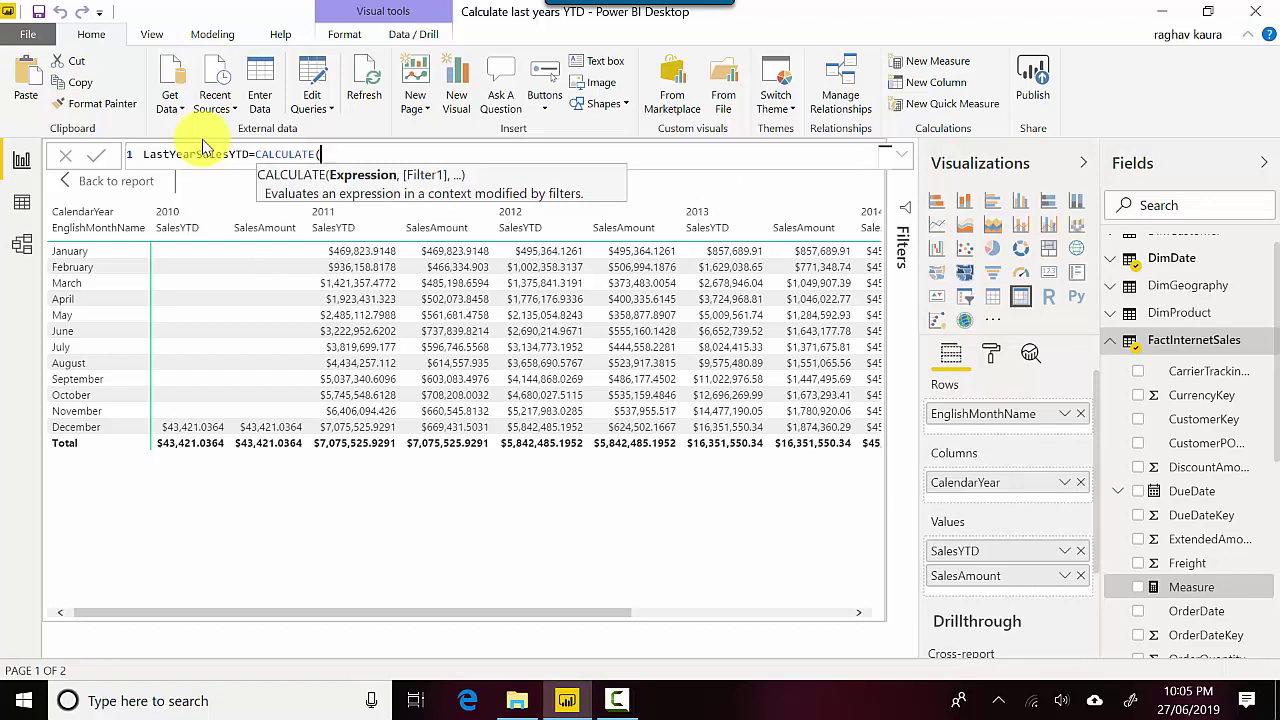
type("ale")
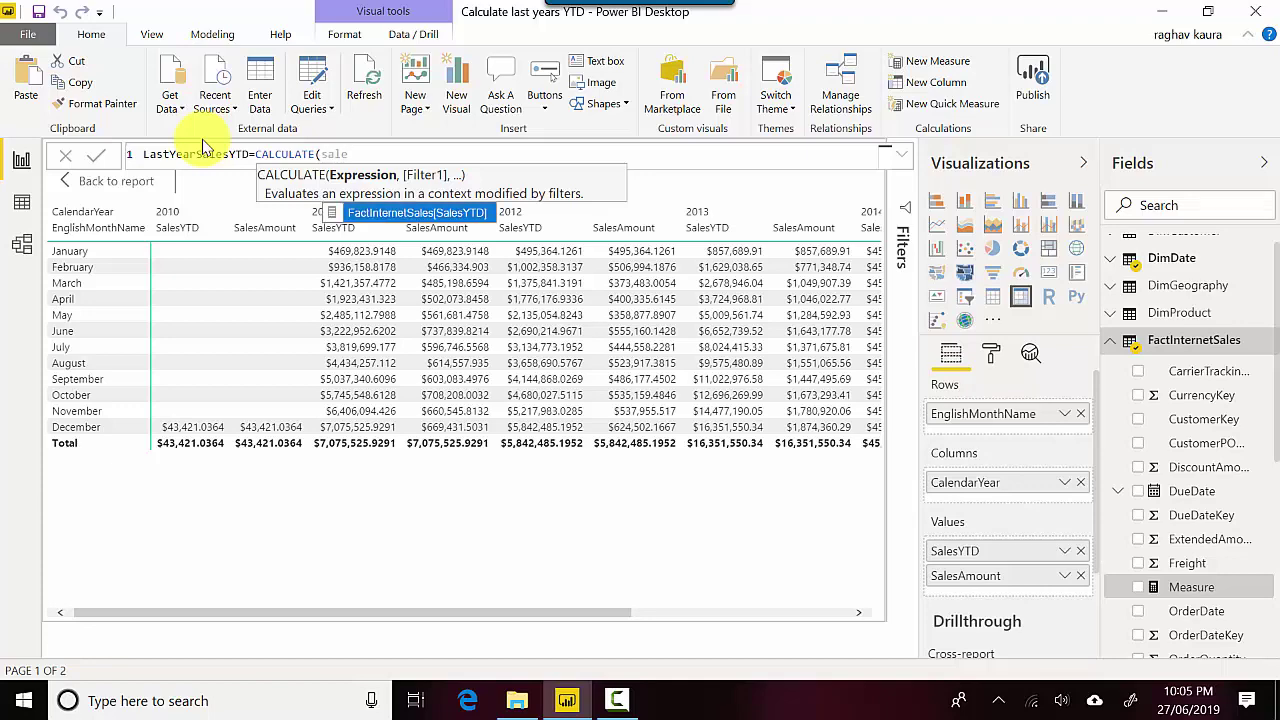
key("Tab")
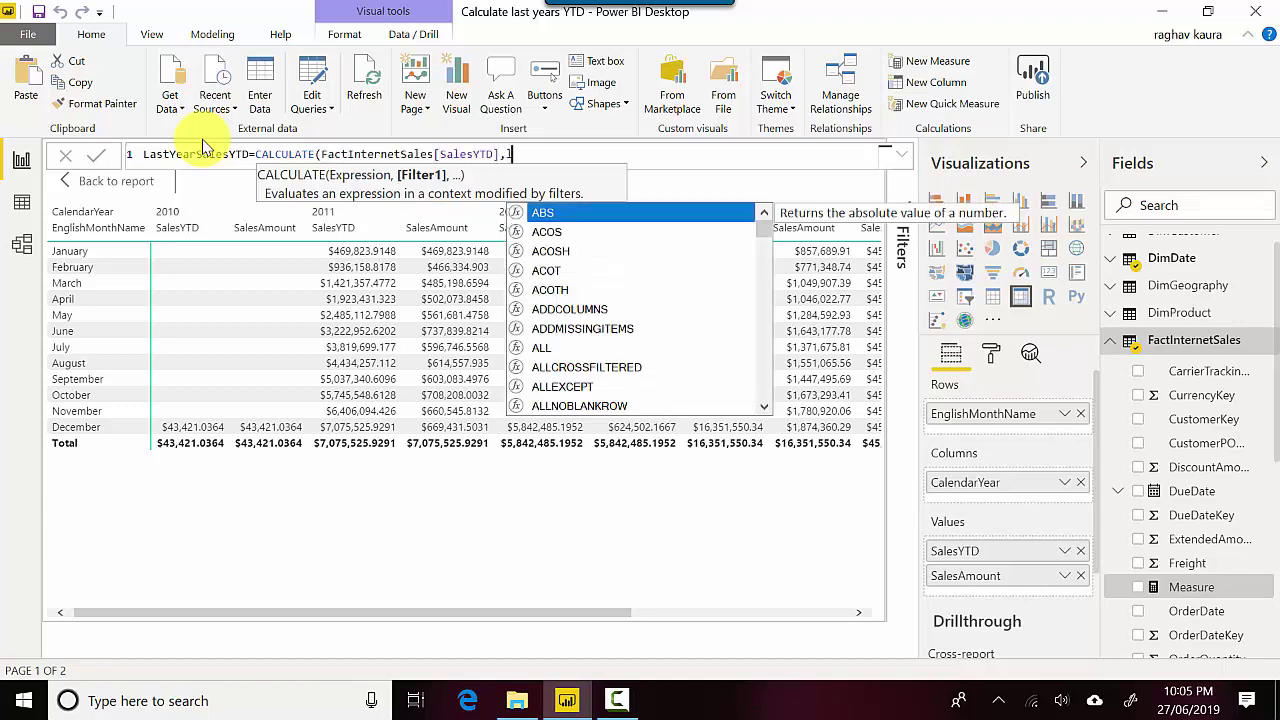
Complete the formula with SAMEPERIODLASTYEAR(DimDate[FullDateAlternateKey]) and closing parentheses.
type("las")
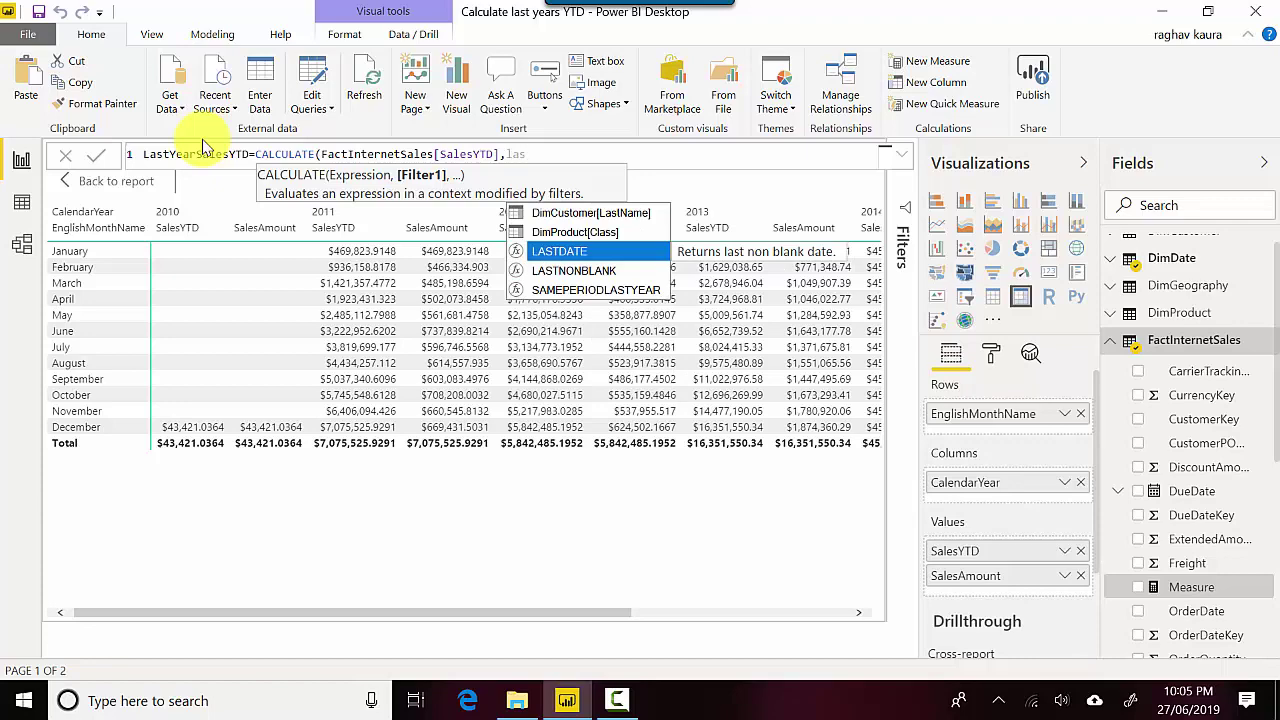
key("Down")
key("Down")
key("Tab")
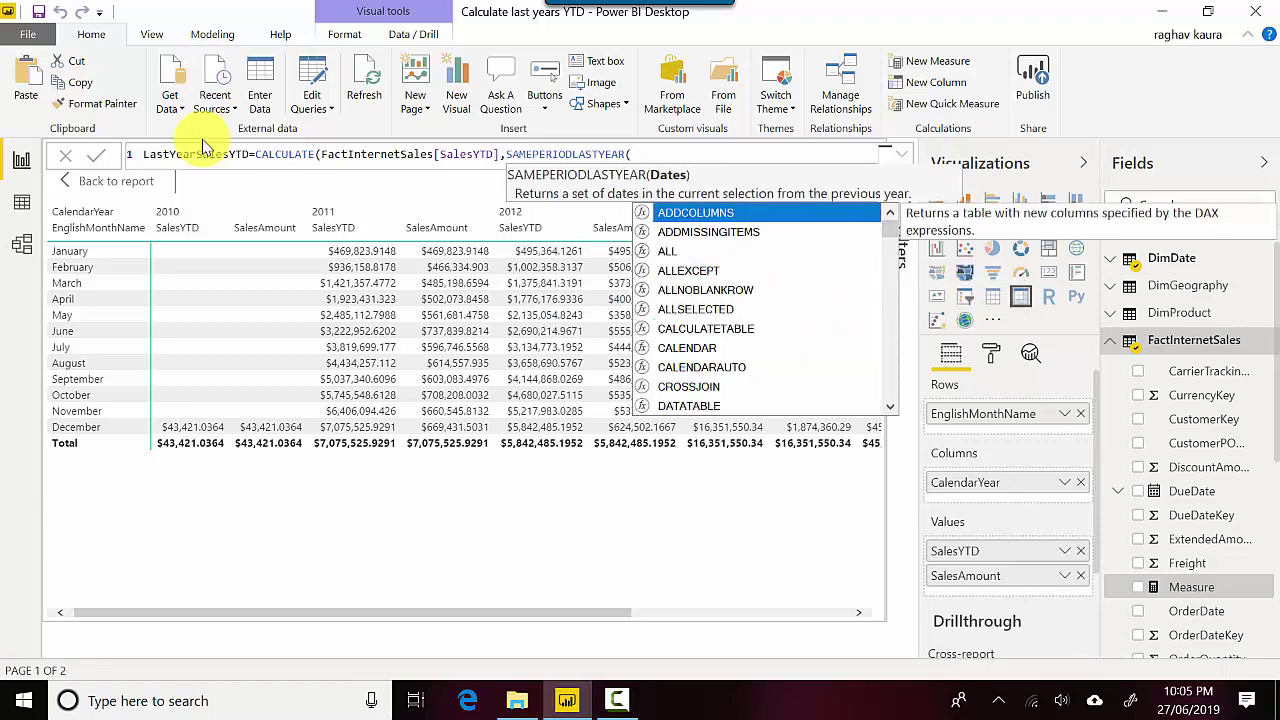
type("fu")
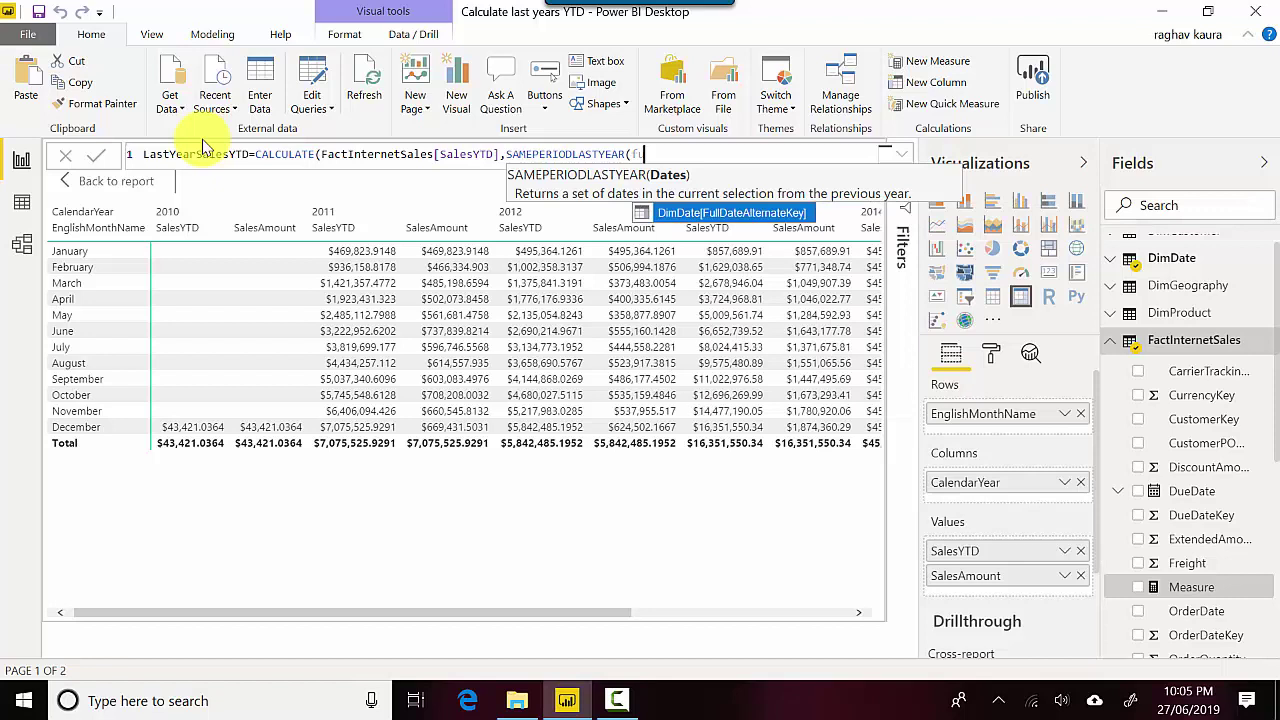
key("Tab")
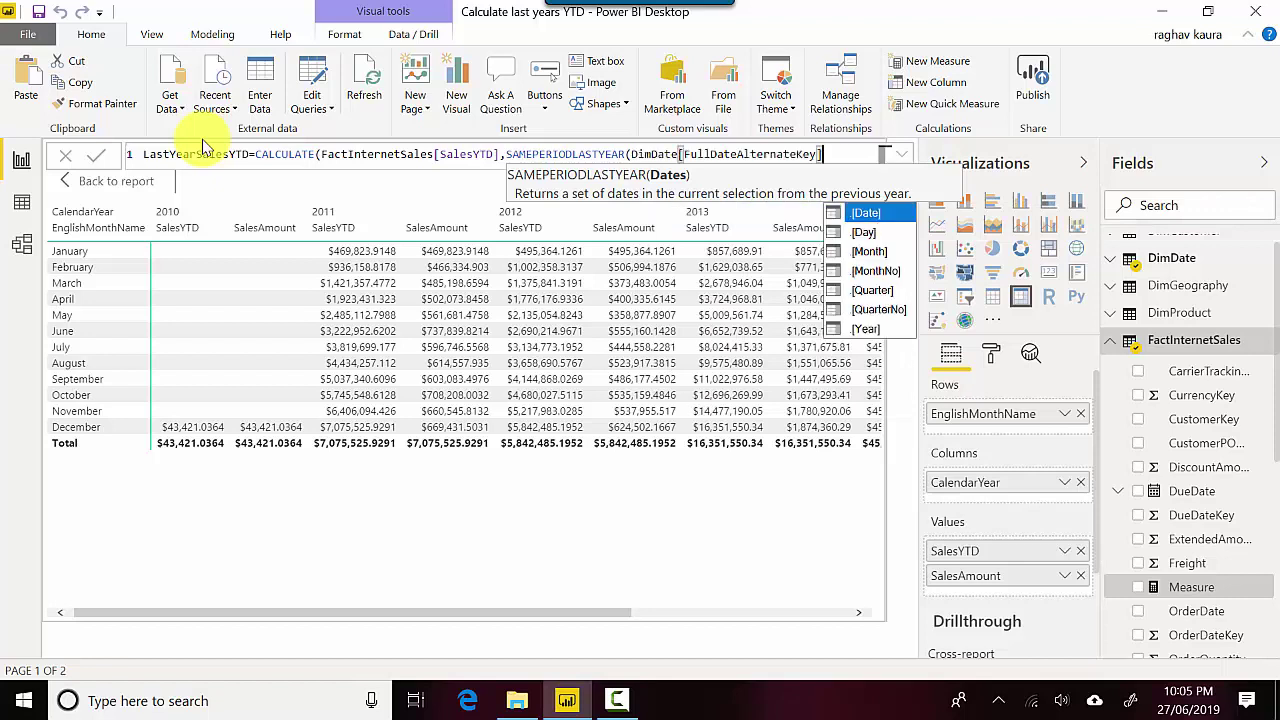
type("))")
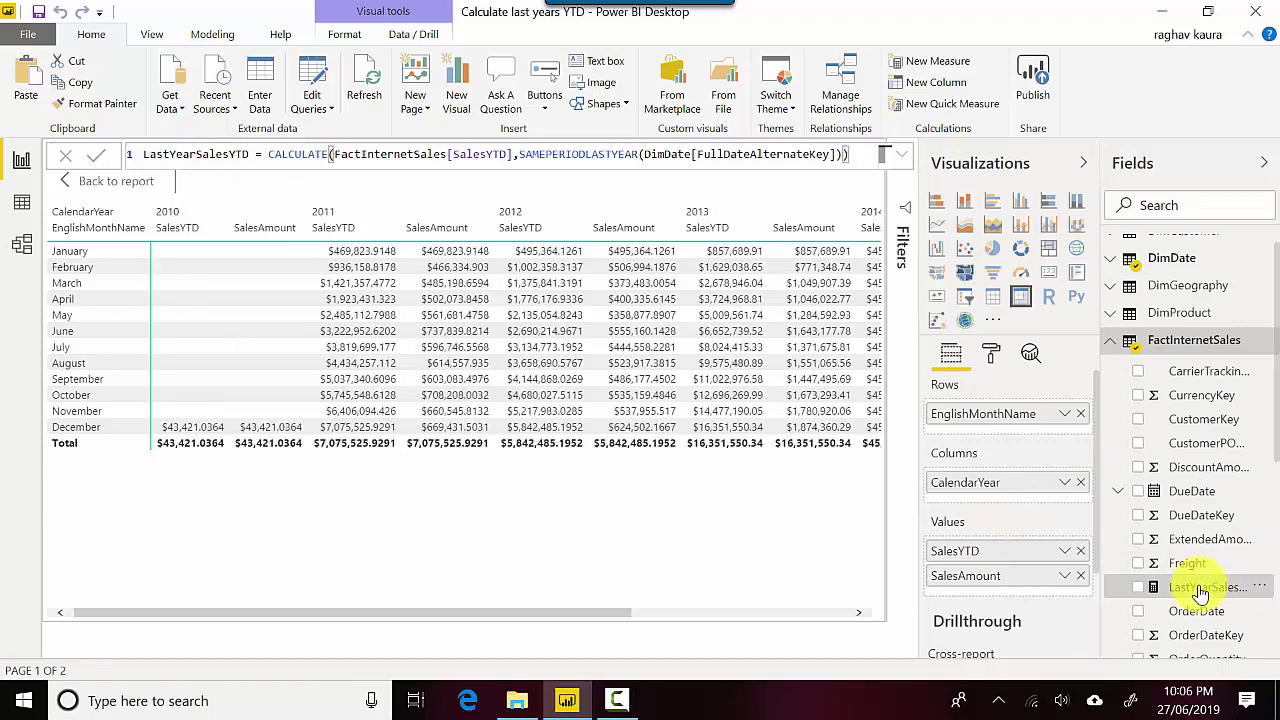
Add LastYearSalesYTD to the matrix values and scroll across to compare later years.
left_click_drag(1205, 590, 1001, 586)
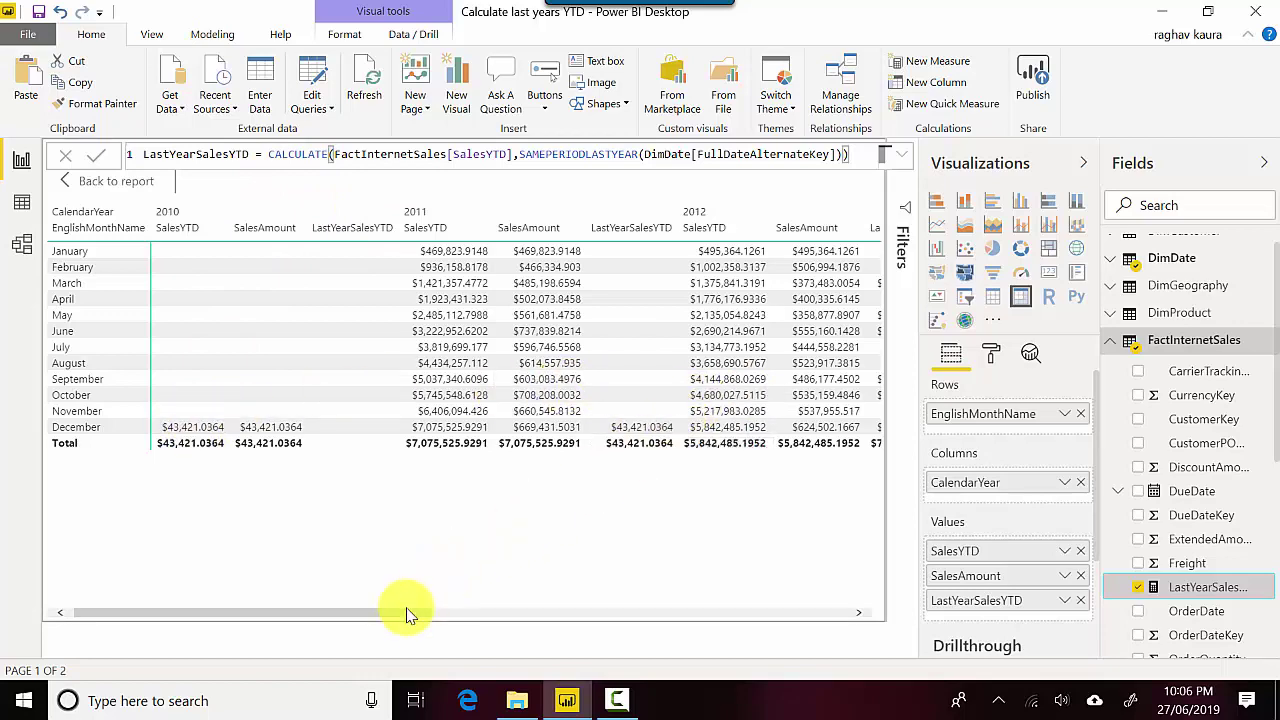
left_click_drag(420, 617, 517, 617)
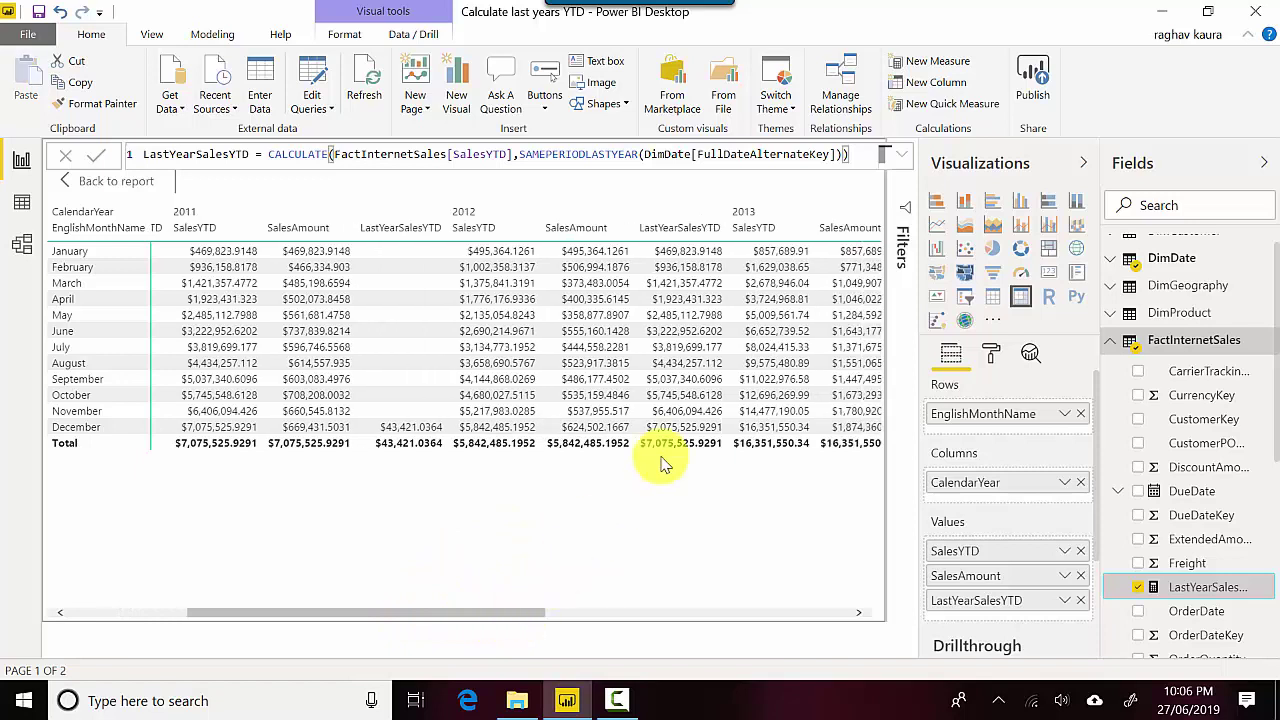